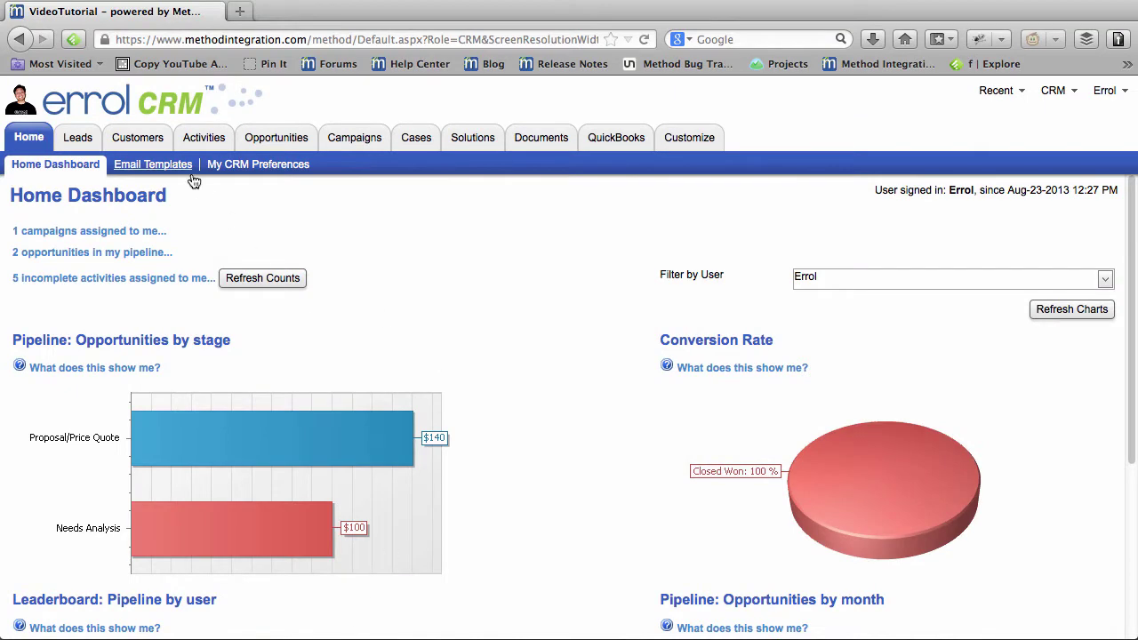
Step: Filter the Customers list by the customer's surname to show its four related contacts
click(143, 139)
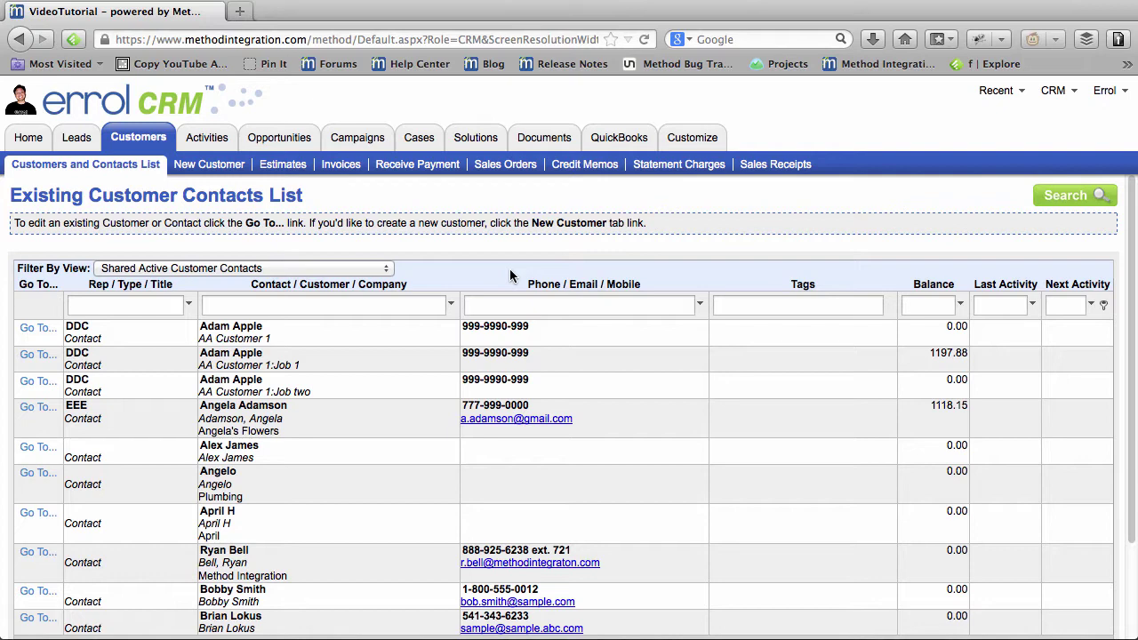
click(367, 306)
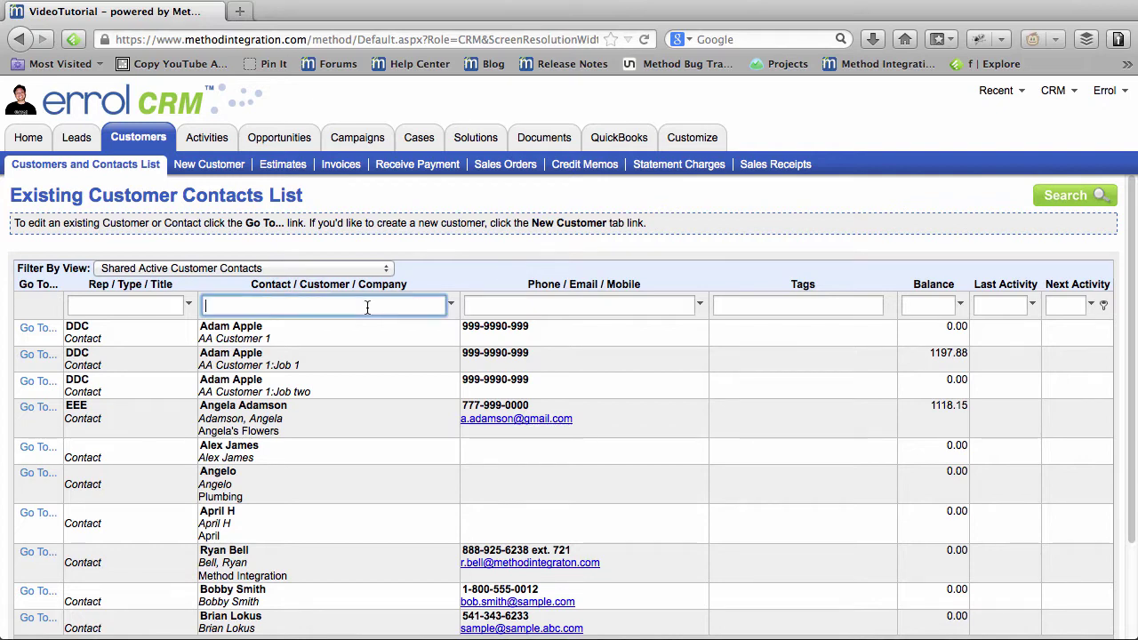
text(crenshaw)
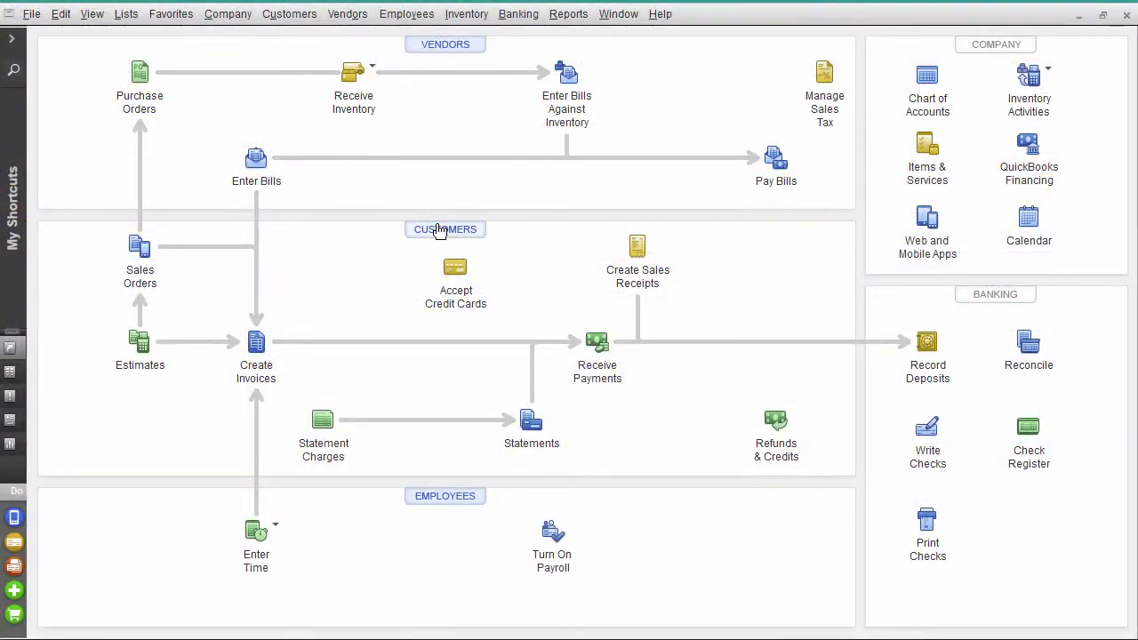
Step: Search the QuickBooks Customer Center for the customer by surname
click(439, 226)
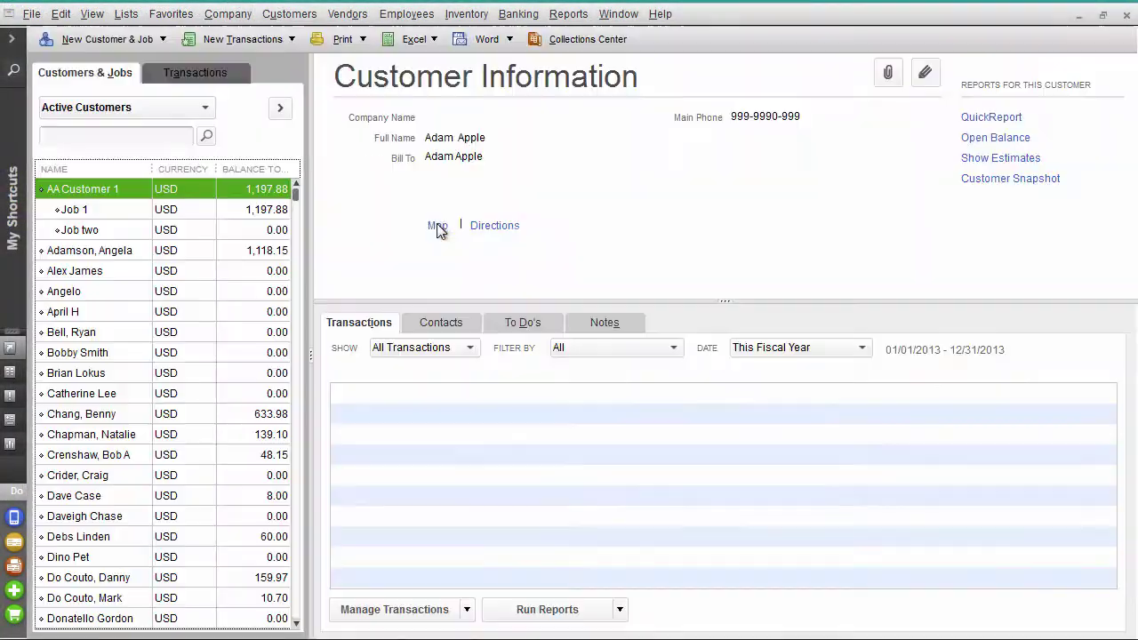
click(115, 135)
text(crenshaw)
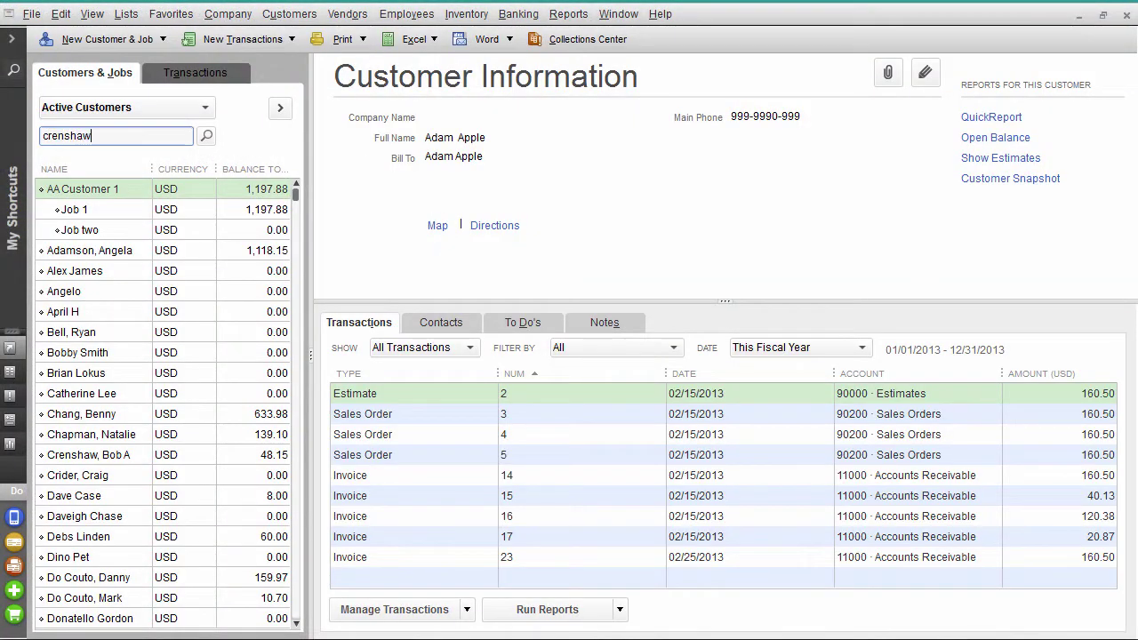
click(207, 138)
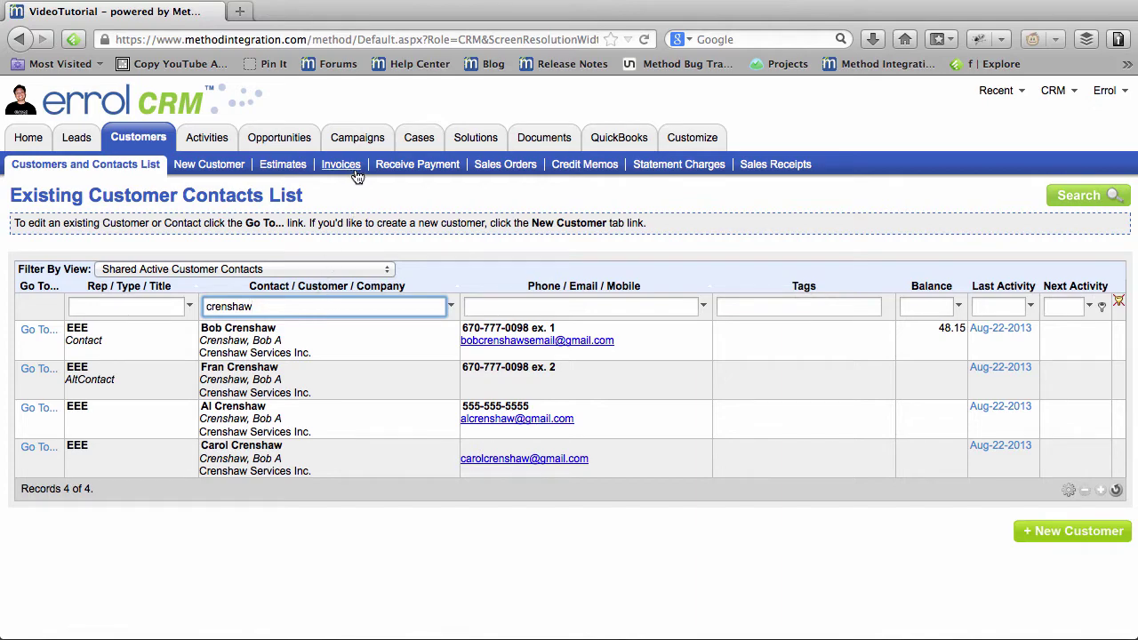
Step: Load the customer onto a new invoice, then move to the Opportunities list
click(341, 166)
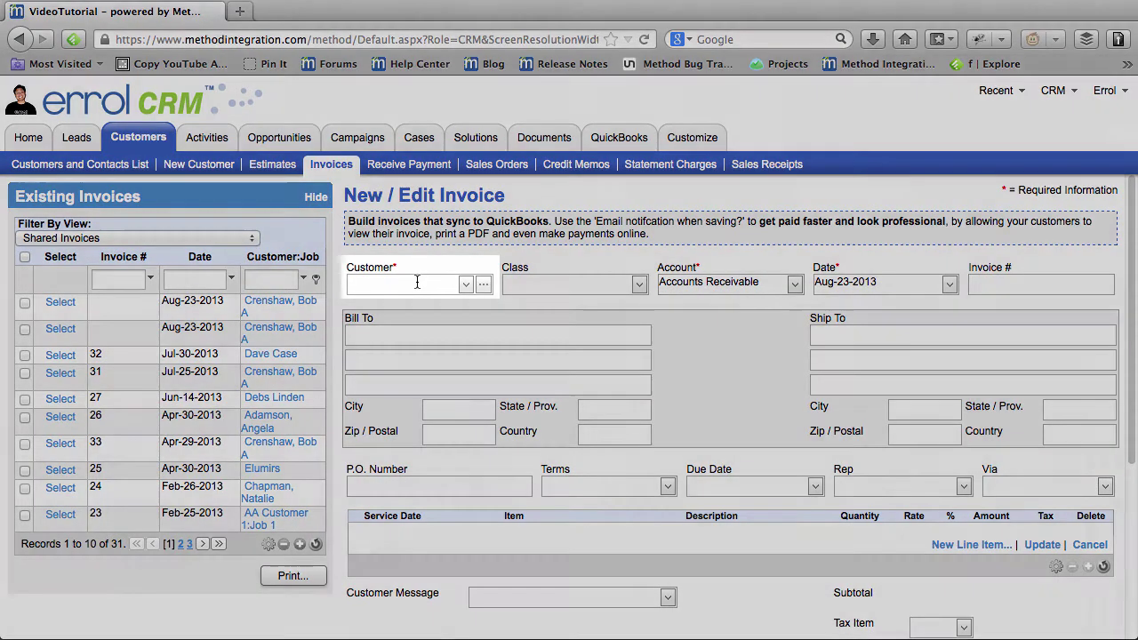
click(417, 281)
text(fran)
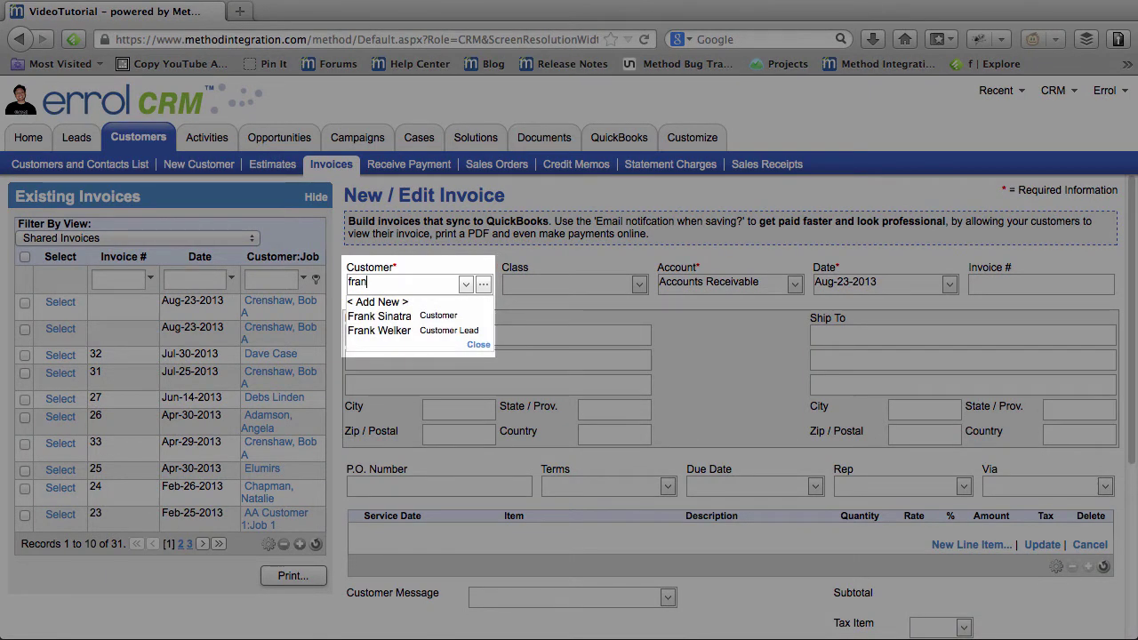
key(BackSpace)
key(BackSpace)
key(BackSpace)
key(BackSpace)
text(crenshaw)
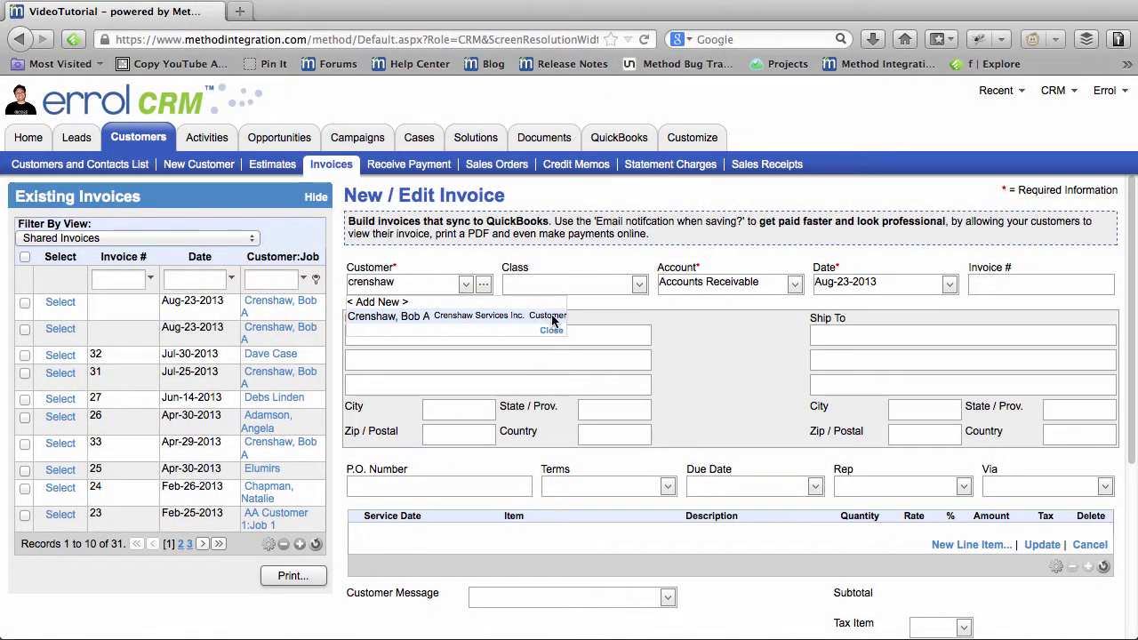
click(545, 322)
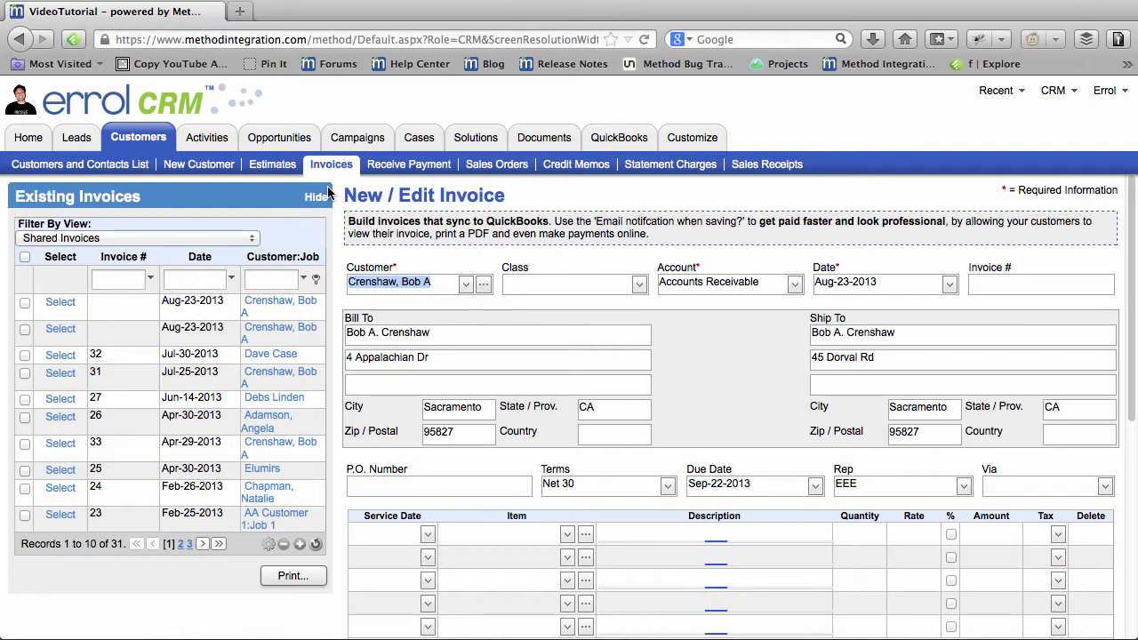
click(220, 144)
Step: Review the opportunities and the two active cases, ending on a blank New Activity form
click(288, 145)
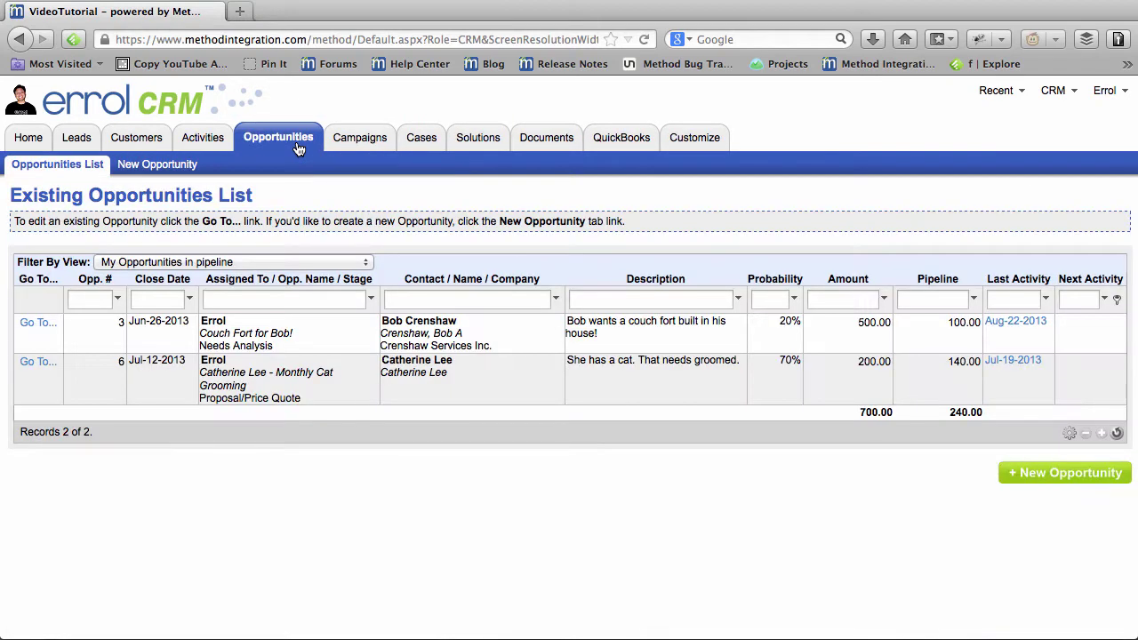
click(428, 145)
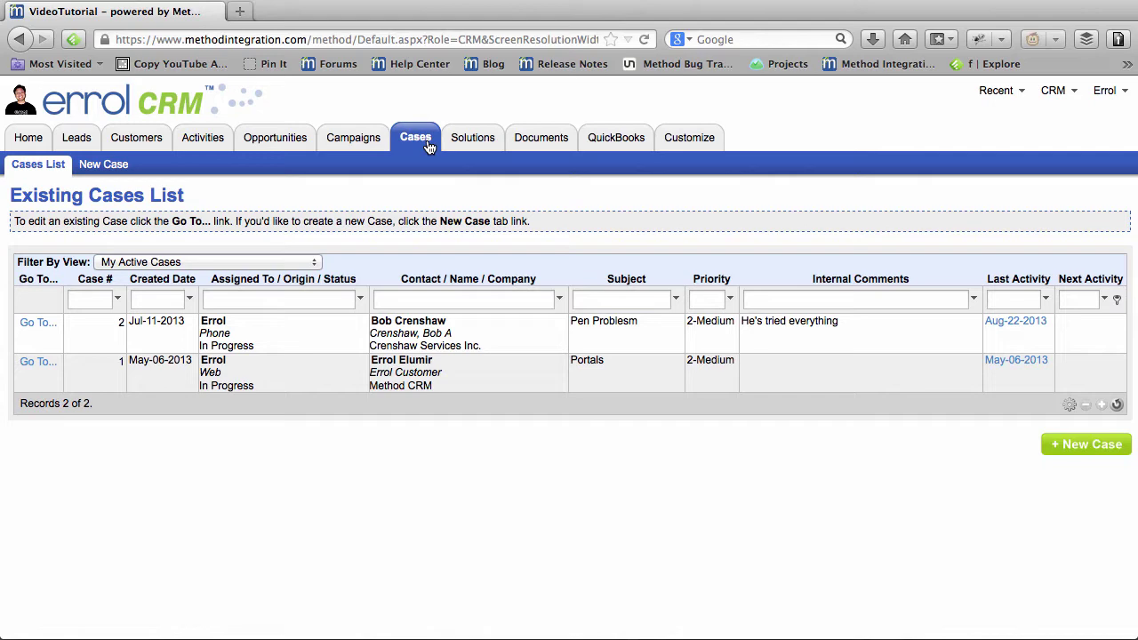
click(224, 147)
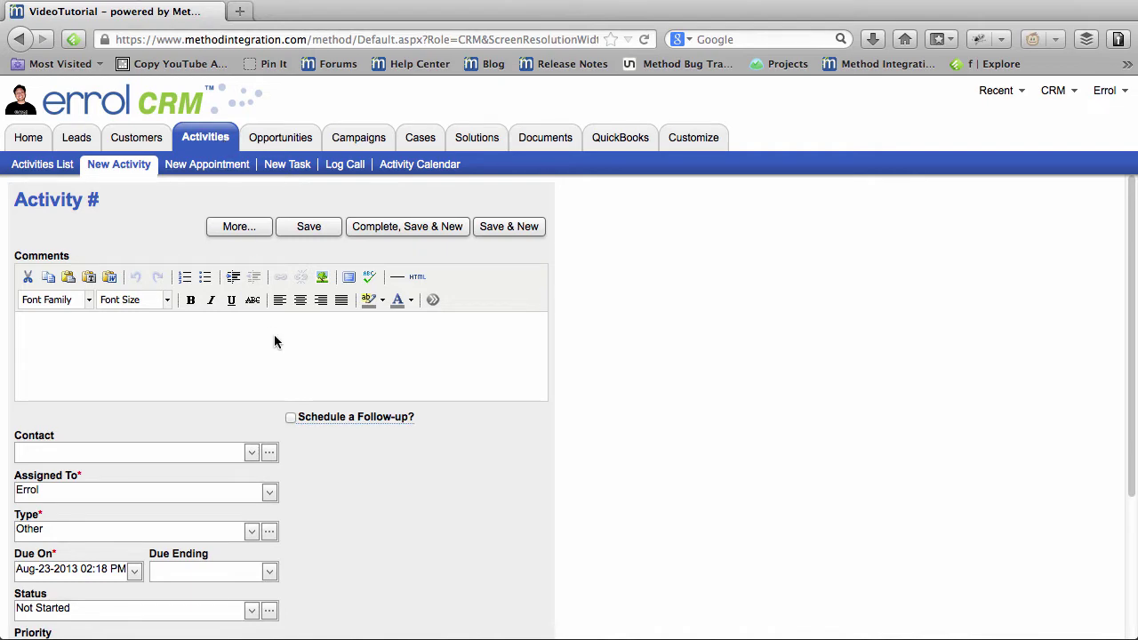
Step: Pick the customer from the suggestions, filling billing and shipping addresses and Net 30 terms
scroll(274, 341, down, 1)
scroll(274, 342, down, 3)
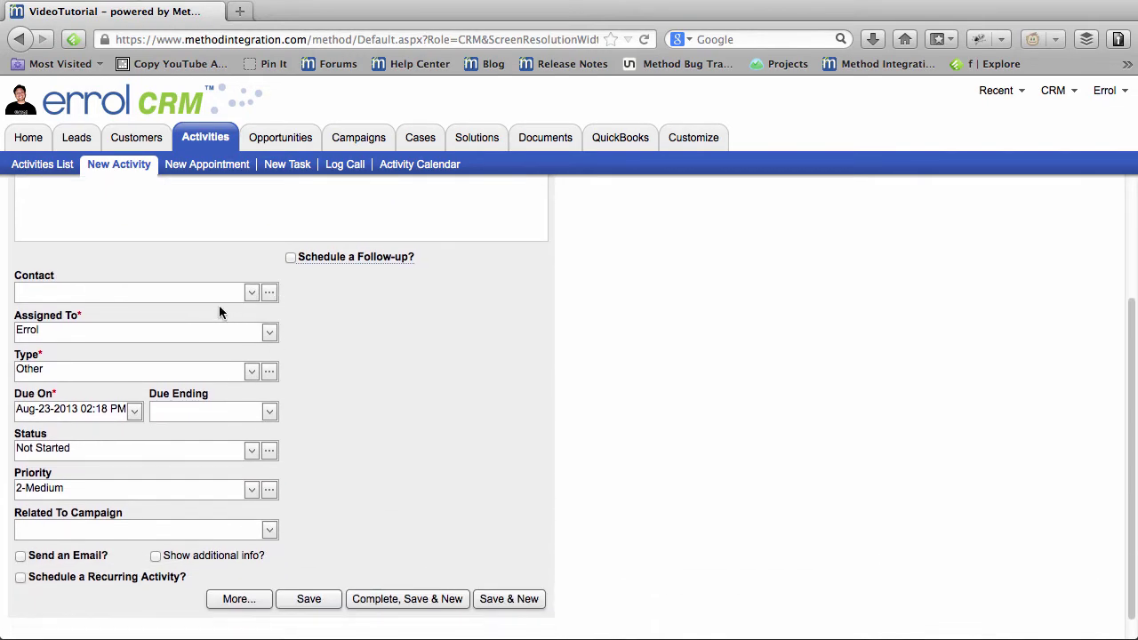
click(206, 292)
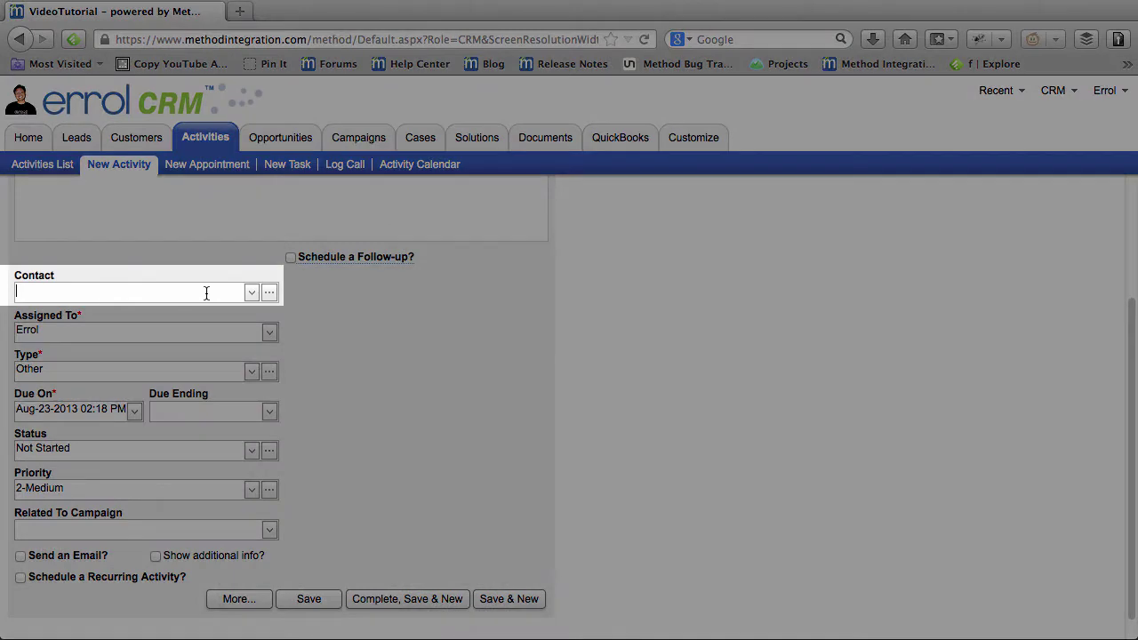
text(fra)
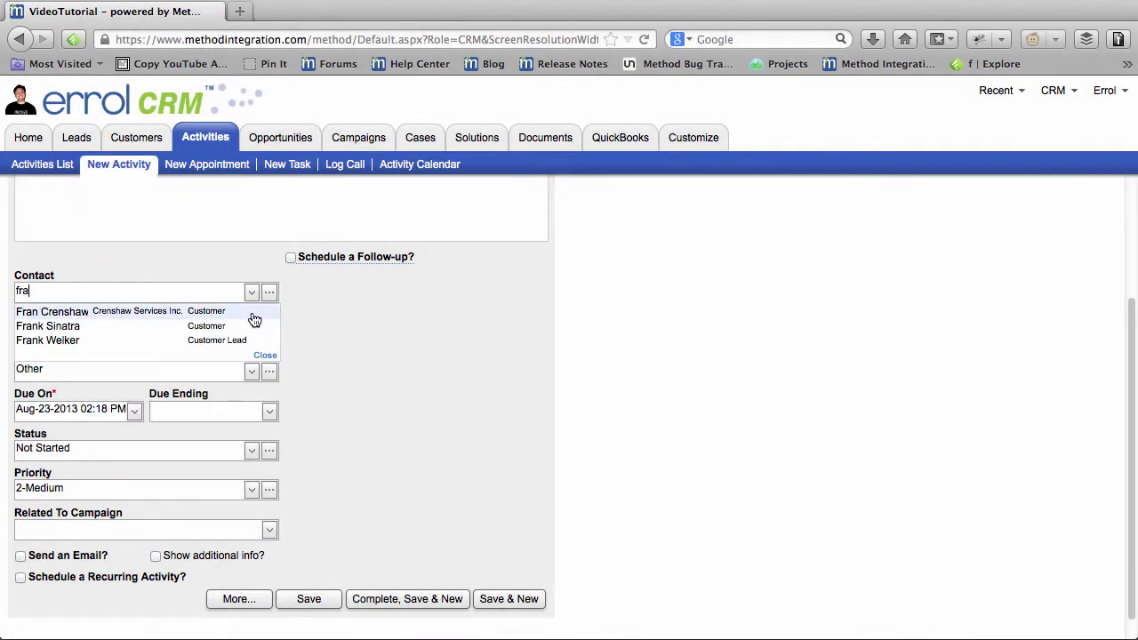
click(252, 315)
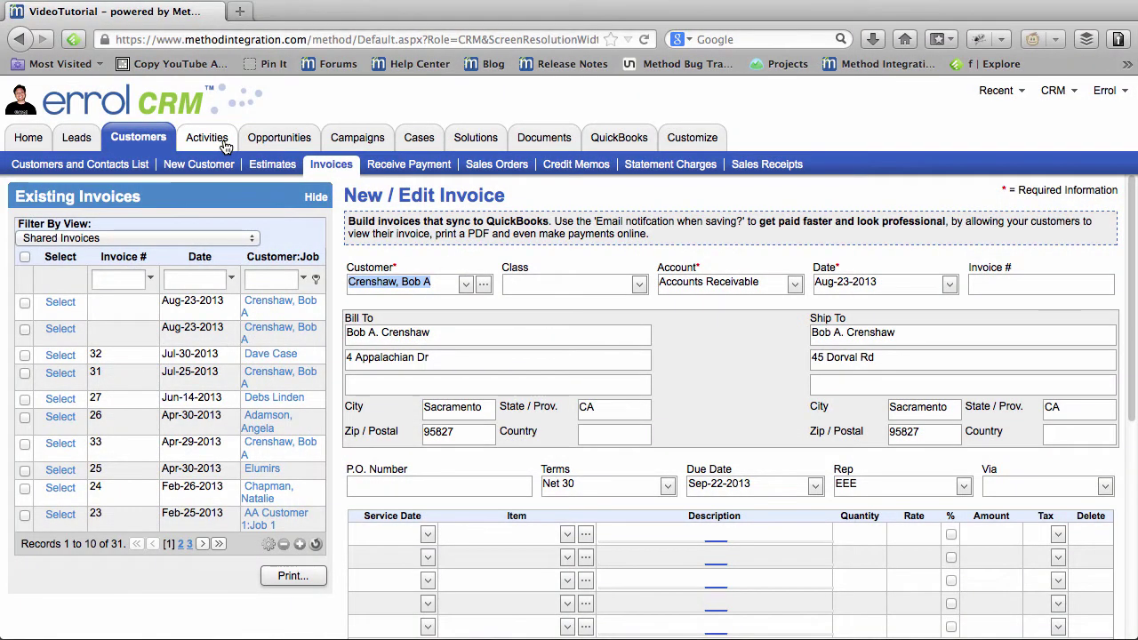
click(208, 139)
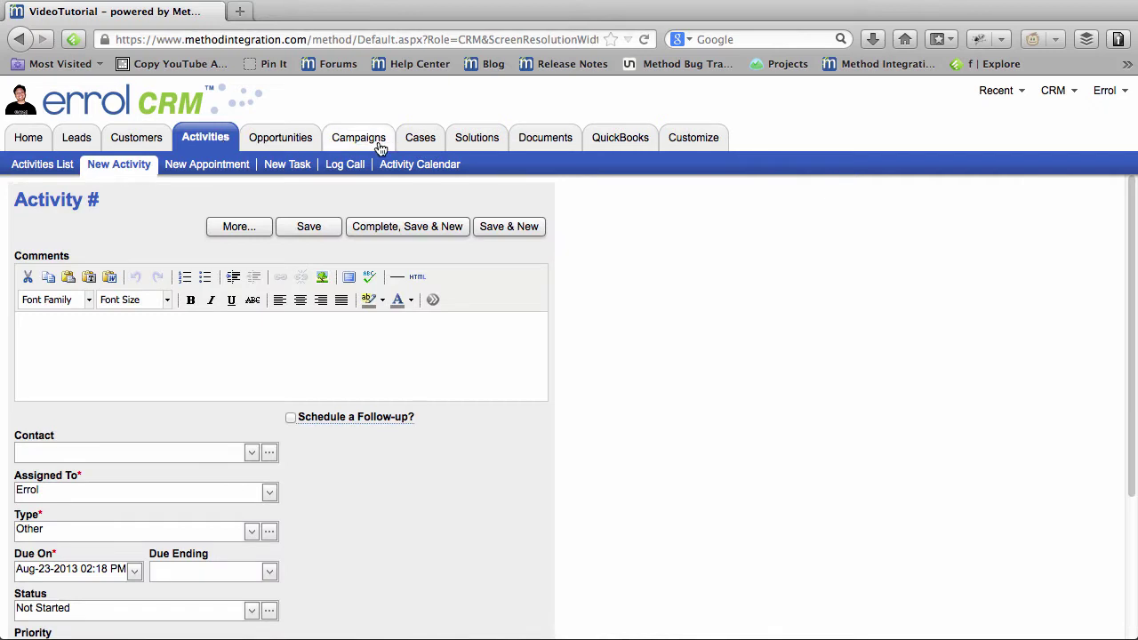
click(296, 147)
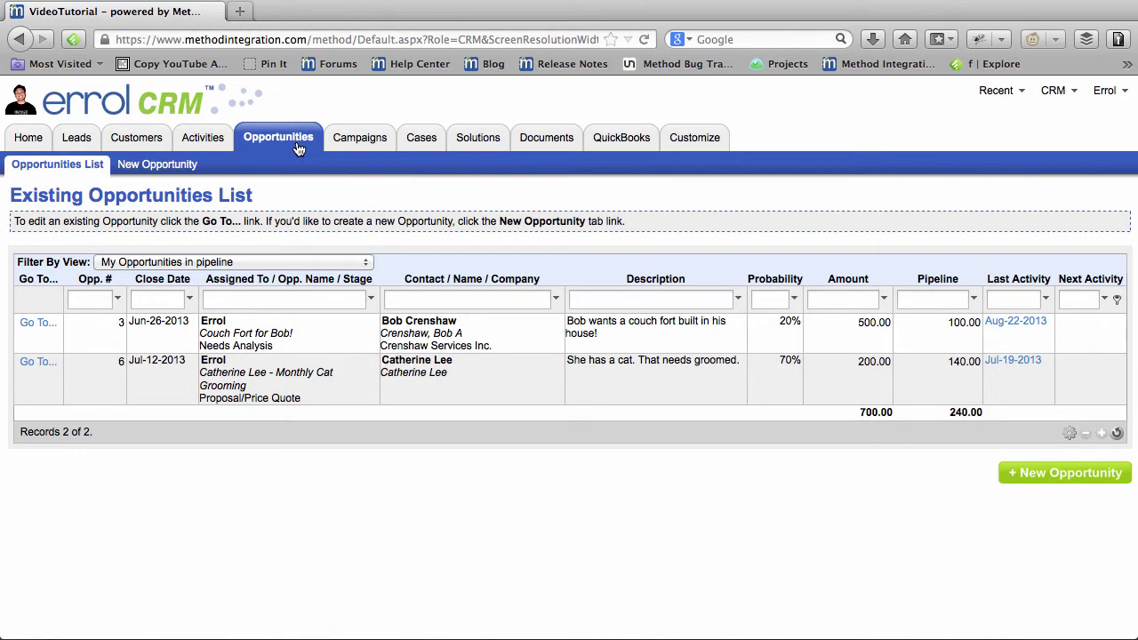
click(426, 146)
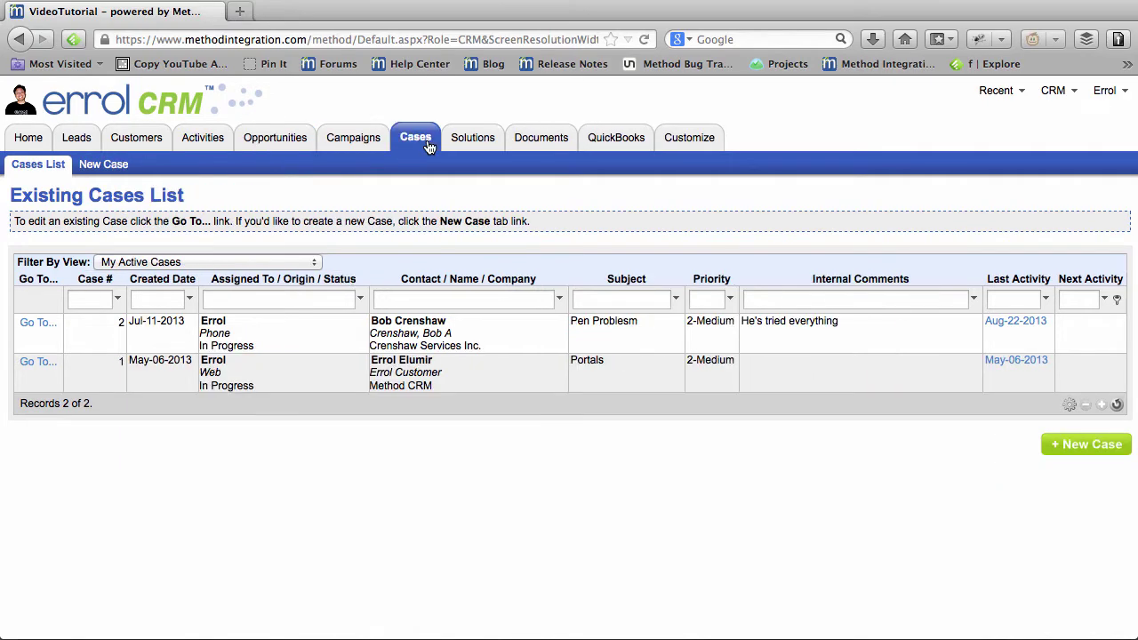
click(211, 146)
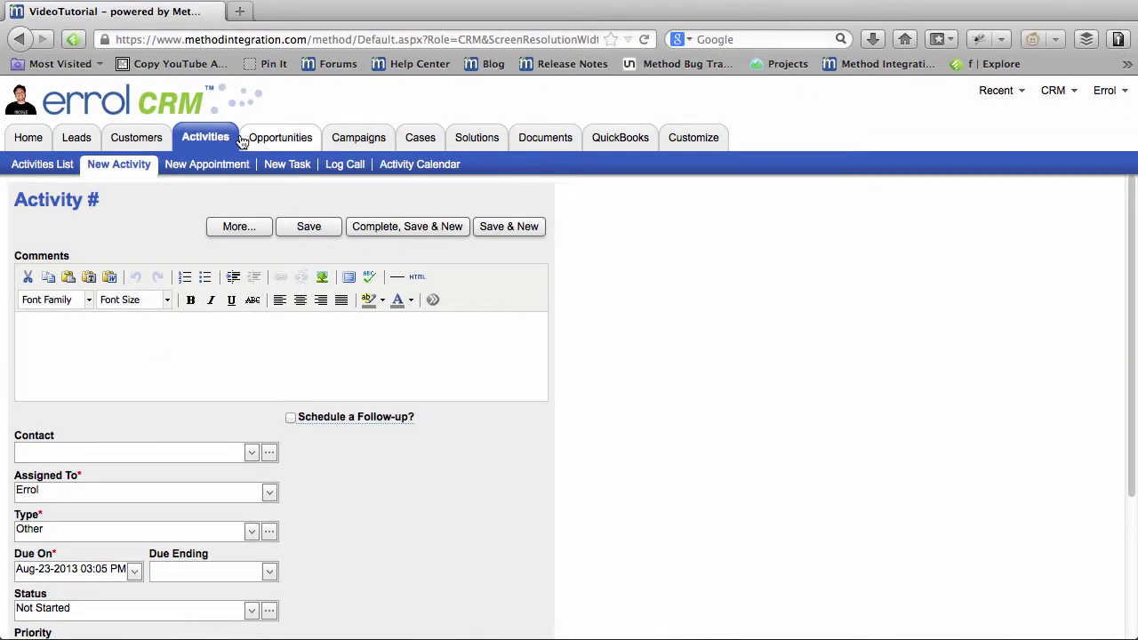
click(135, 140)
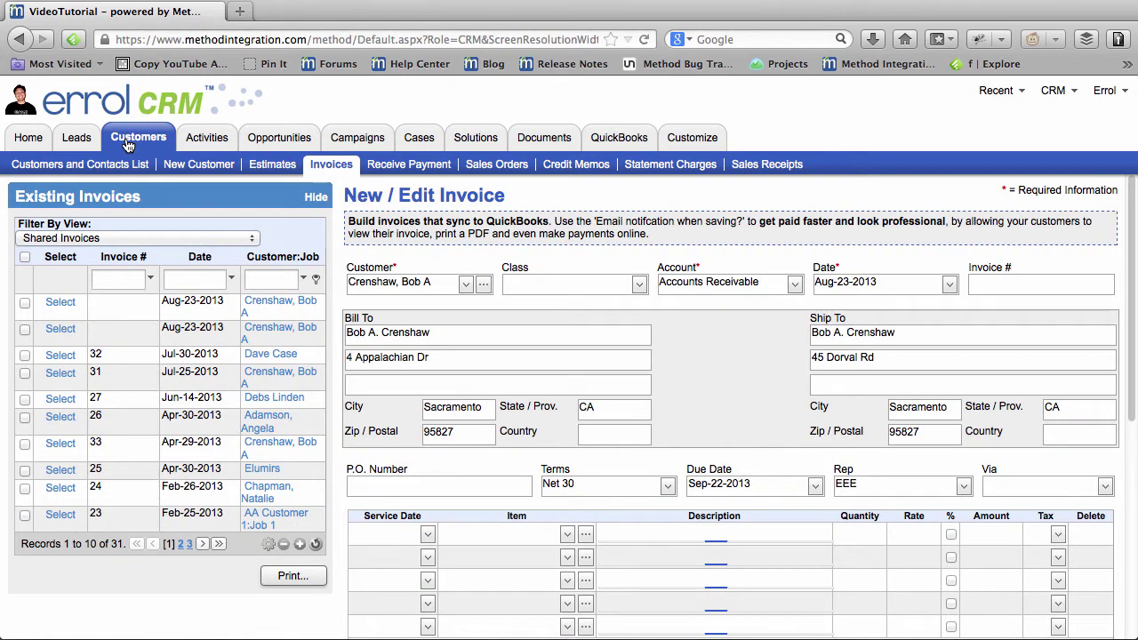
Step: Open the first customer's record from the list and show its four linked contacts
click(94, 163)
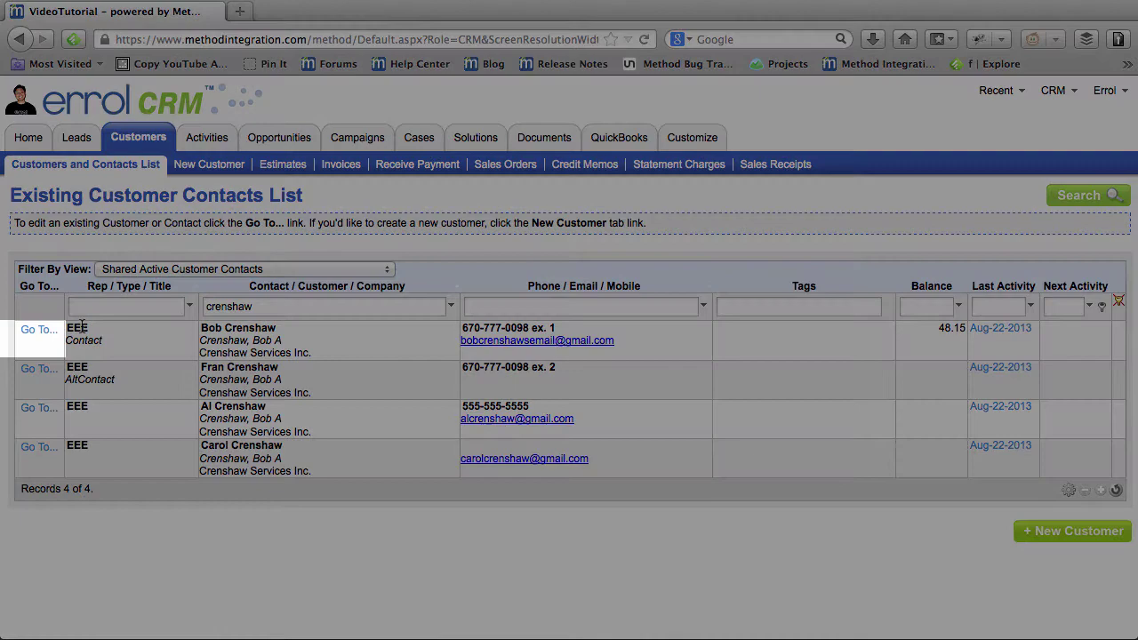
click(39, 329)
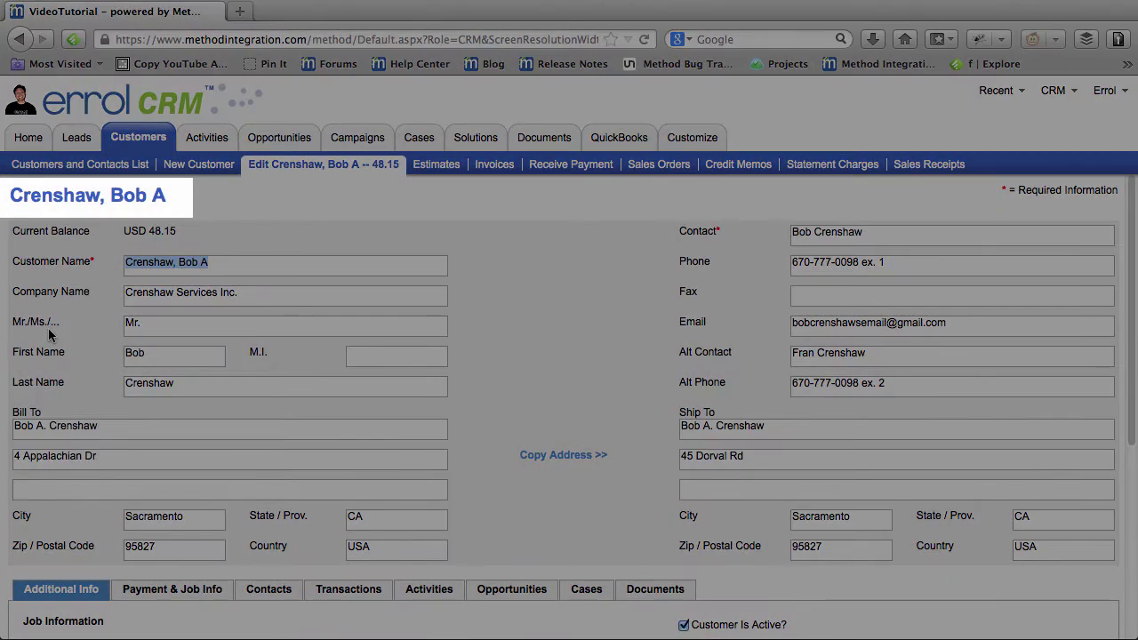
scroll(49, 333, down, 3)
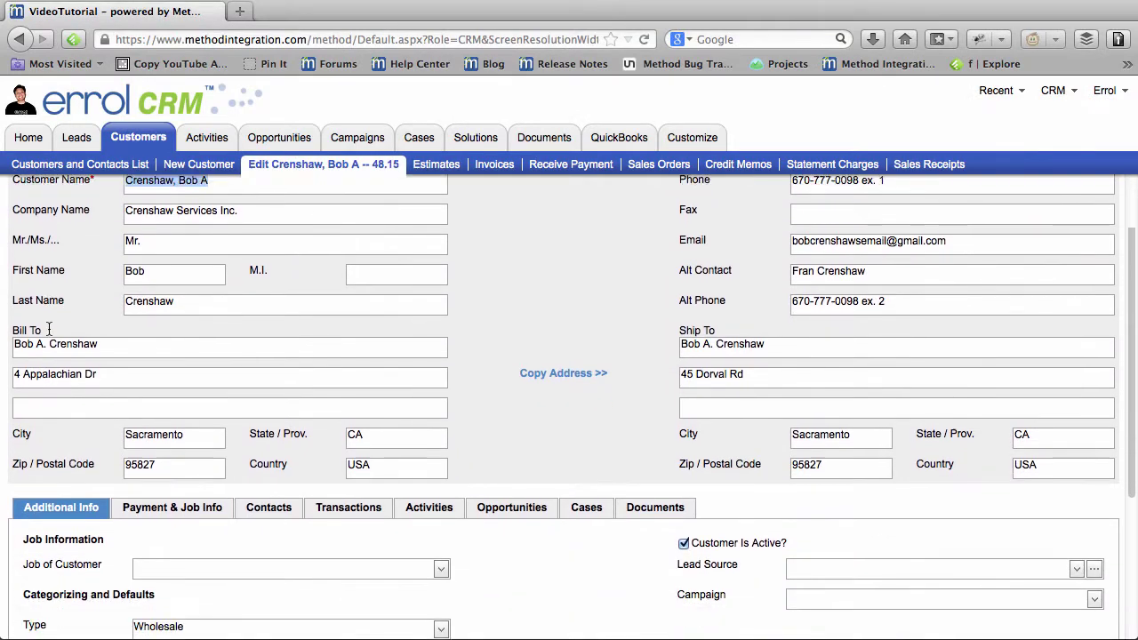
scroll(48, 327, down, 5)
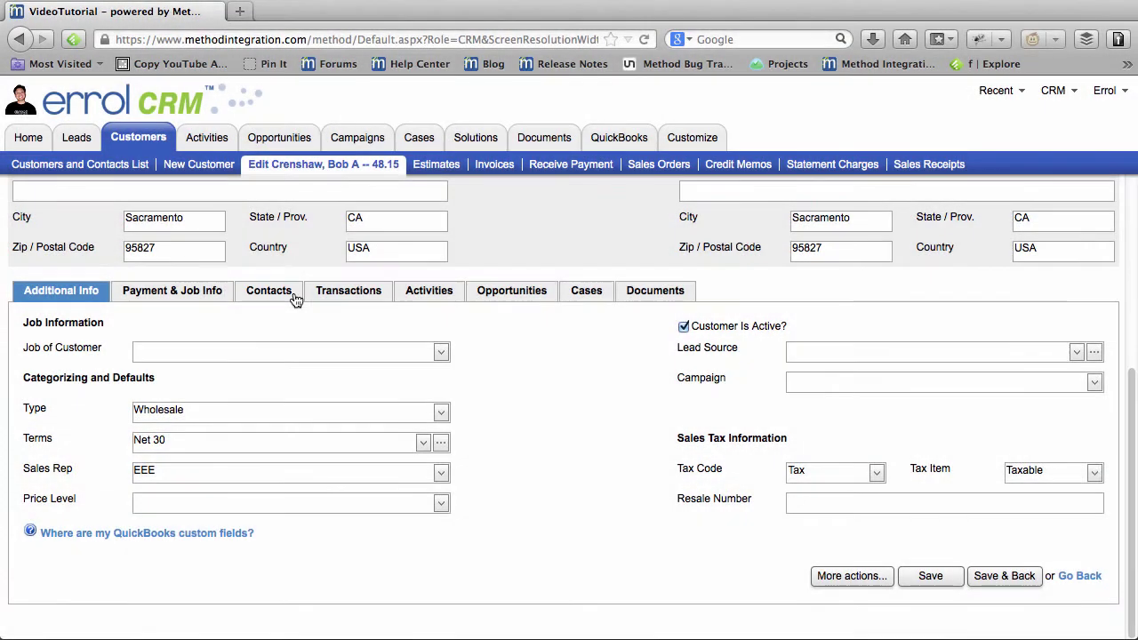
click(294, 297)
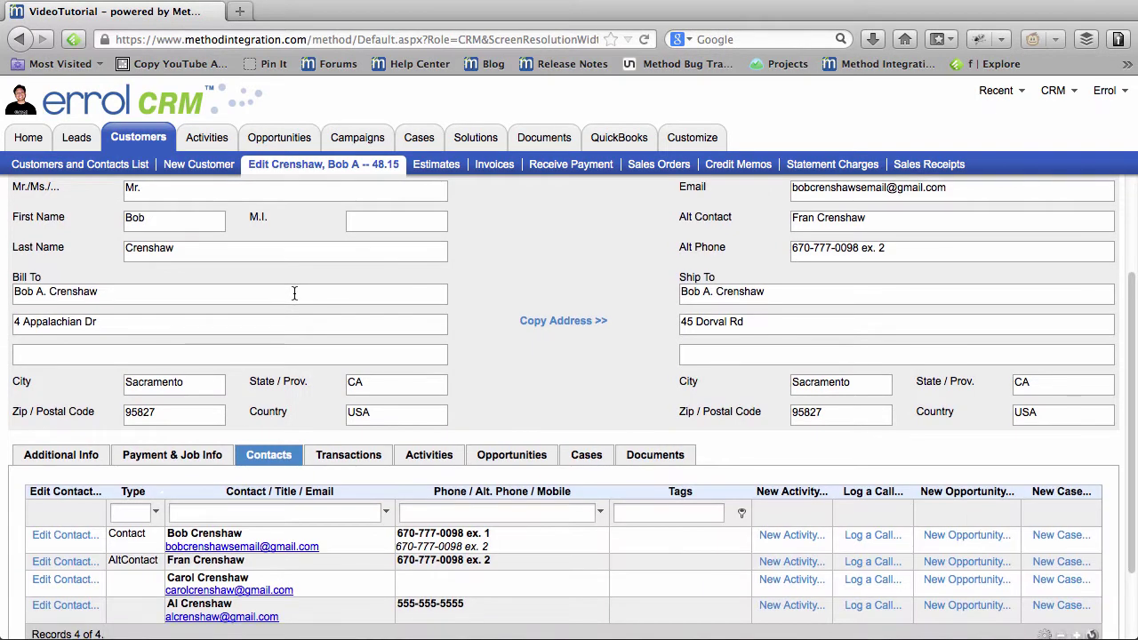
scroll(294, 294, down, 2)
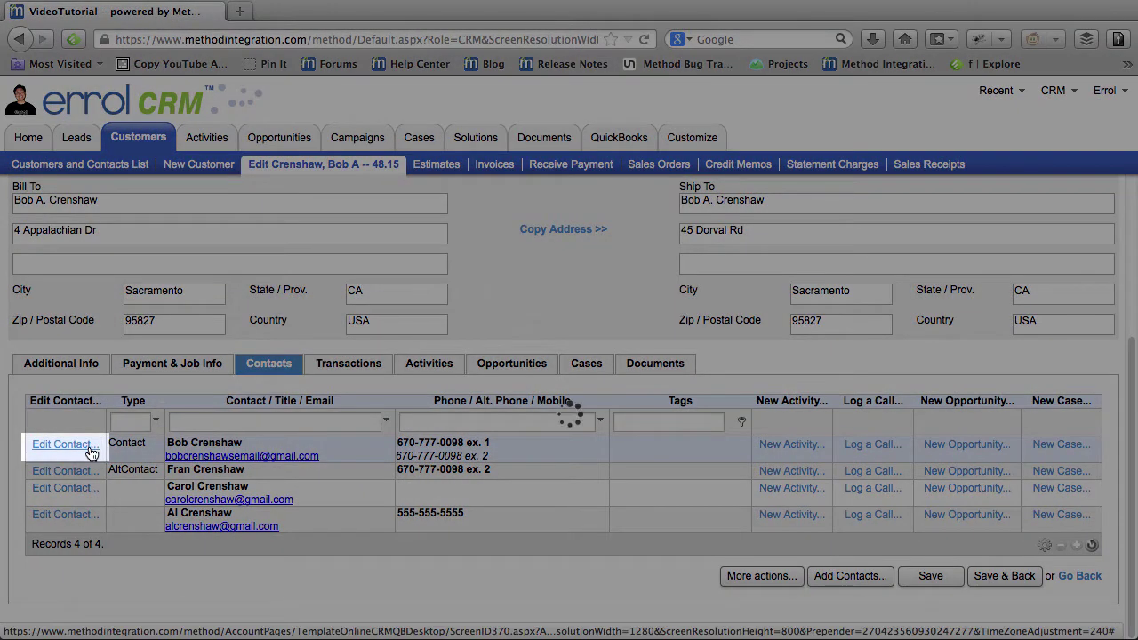
click(92, 446)
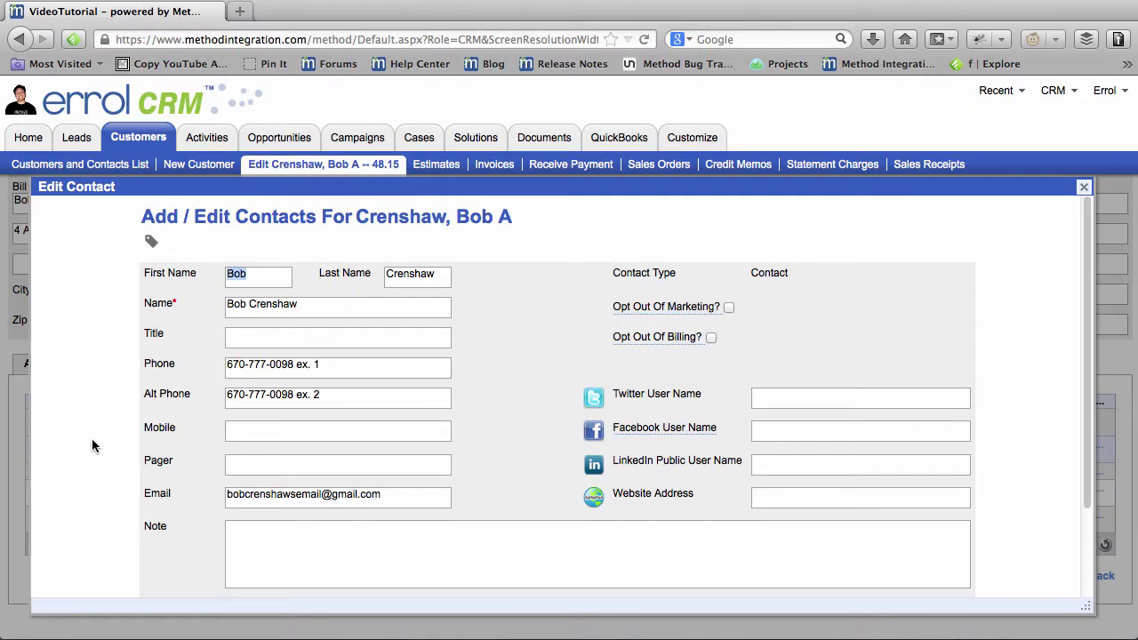
scroll(122, 405, down, 3)
scroll(122, 405, up, 3)
click(769, 501)
text(www.budg)
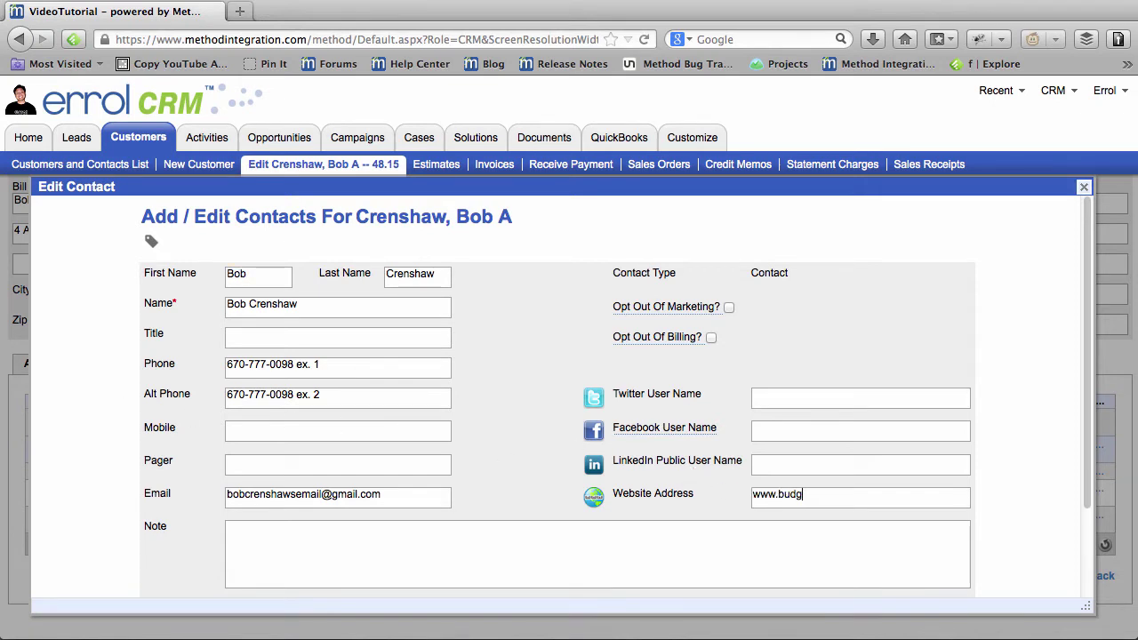
text(iebeautification.com)
scroll(722, 440, down, 3)
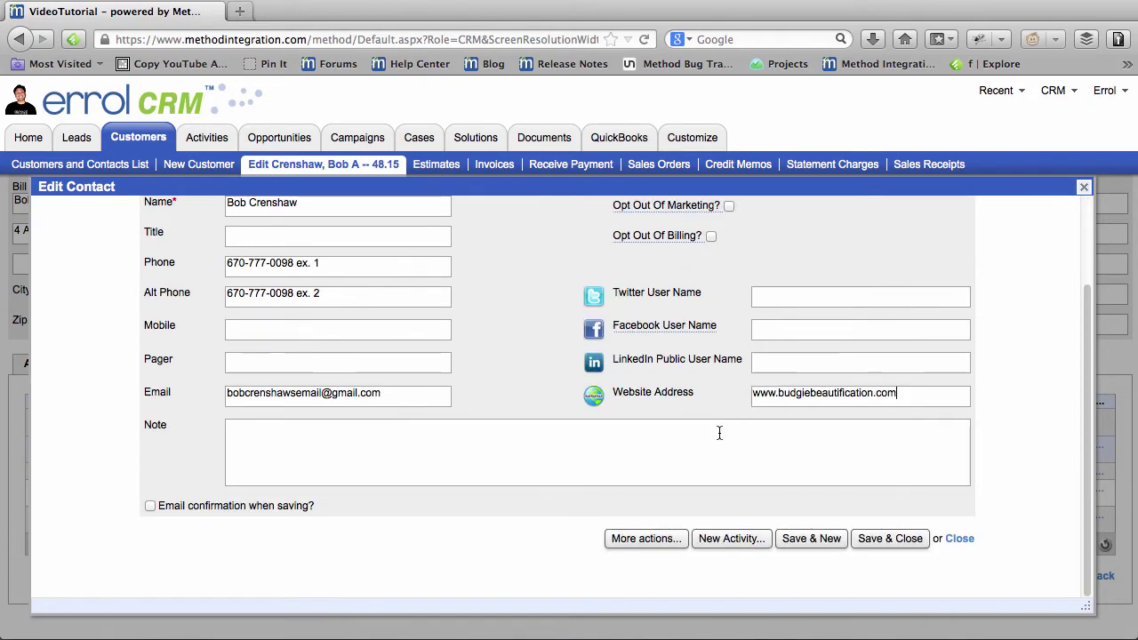
click(890, 541)
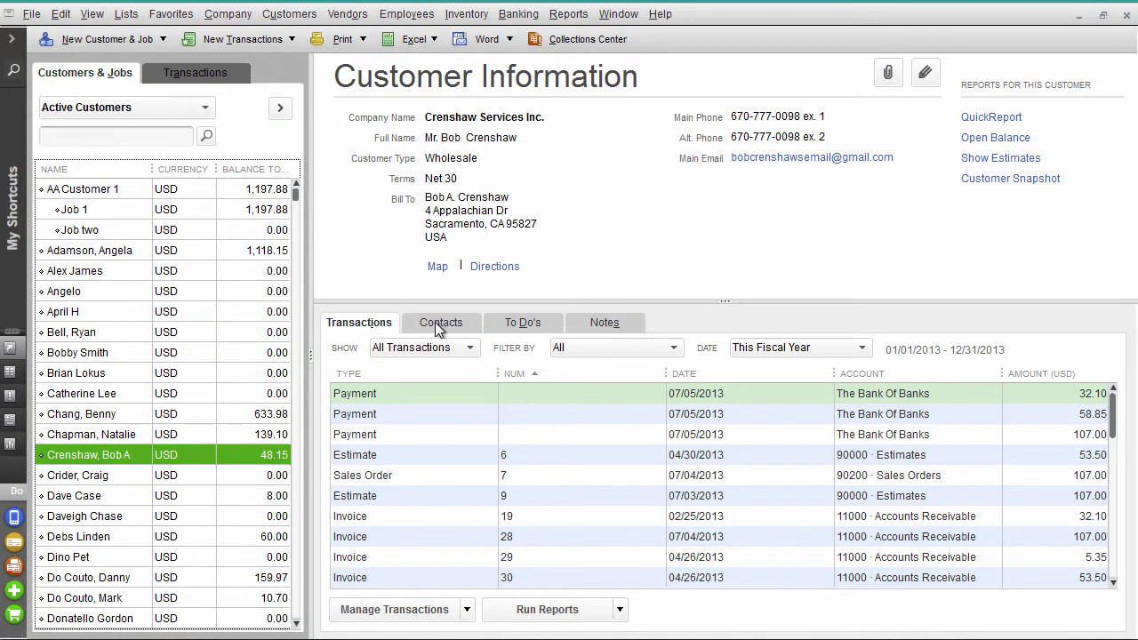
Step: Show the Contacts tab in Customer Information, listing one primary and one secondary contact
click(438, 327)
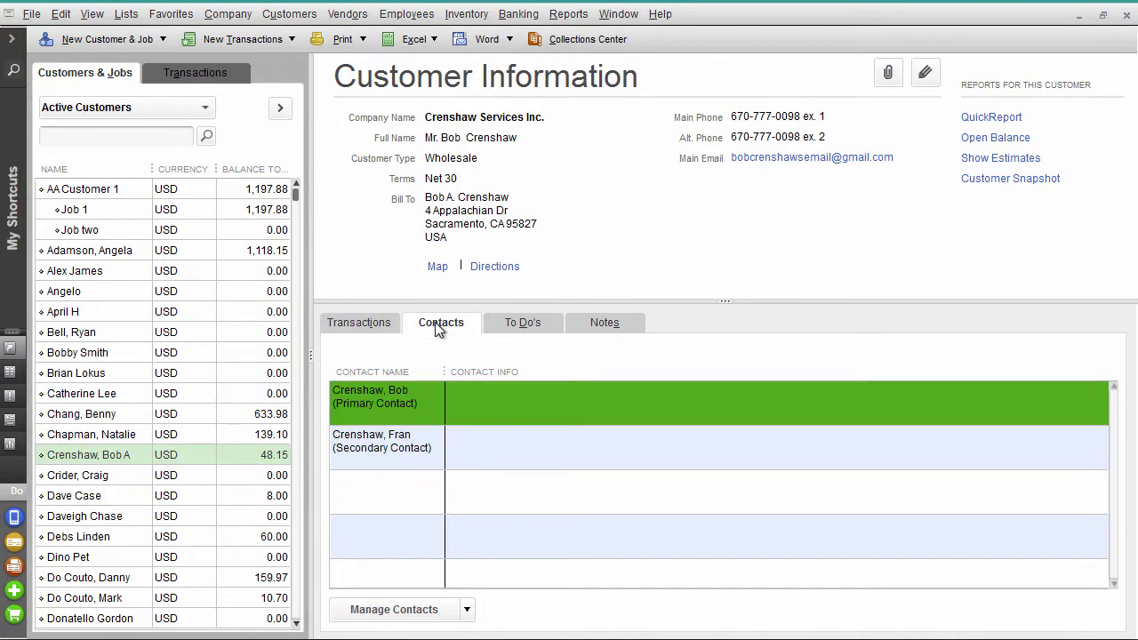